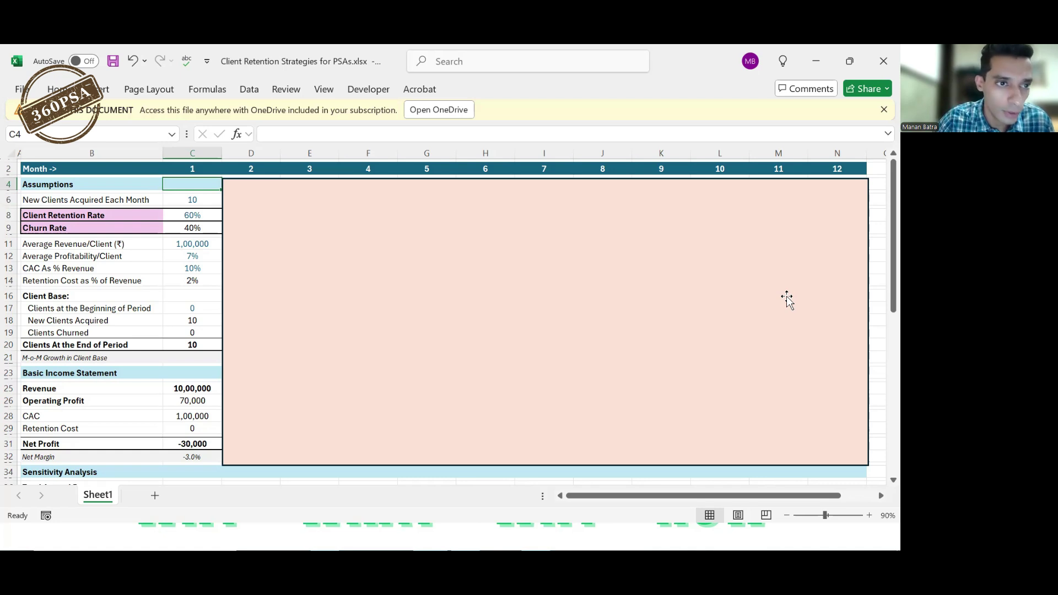
Step: Review the month 1 assumptions in column C, from new clients acquired each month down to retention cost as % of revenue
key("Down")
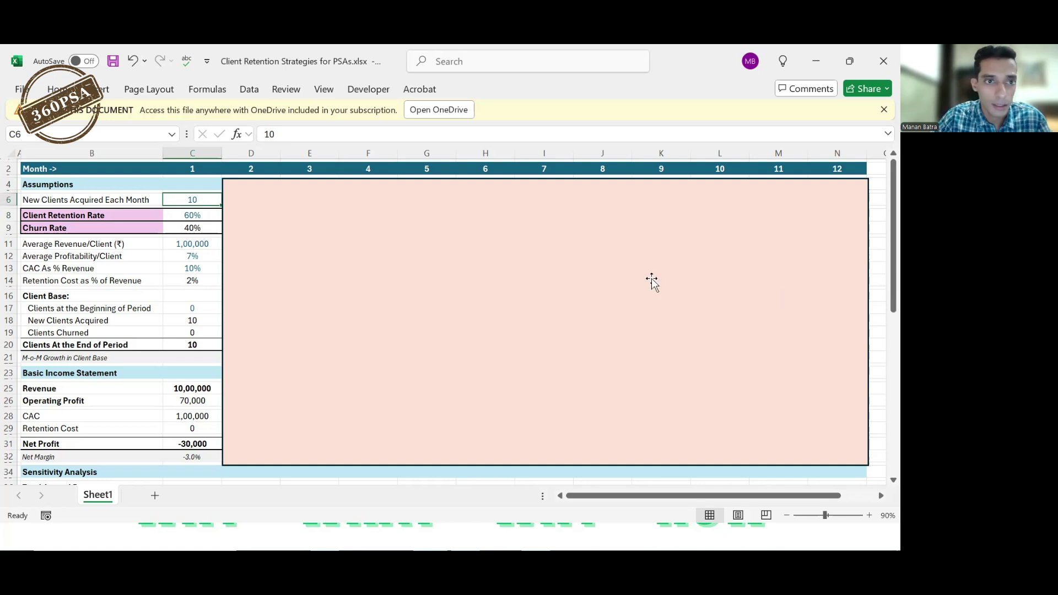
left_click(192, 215)
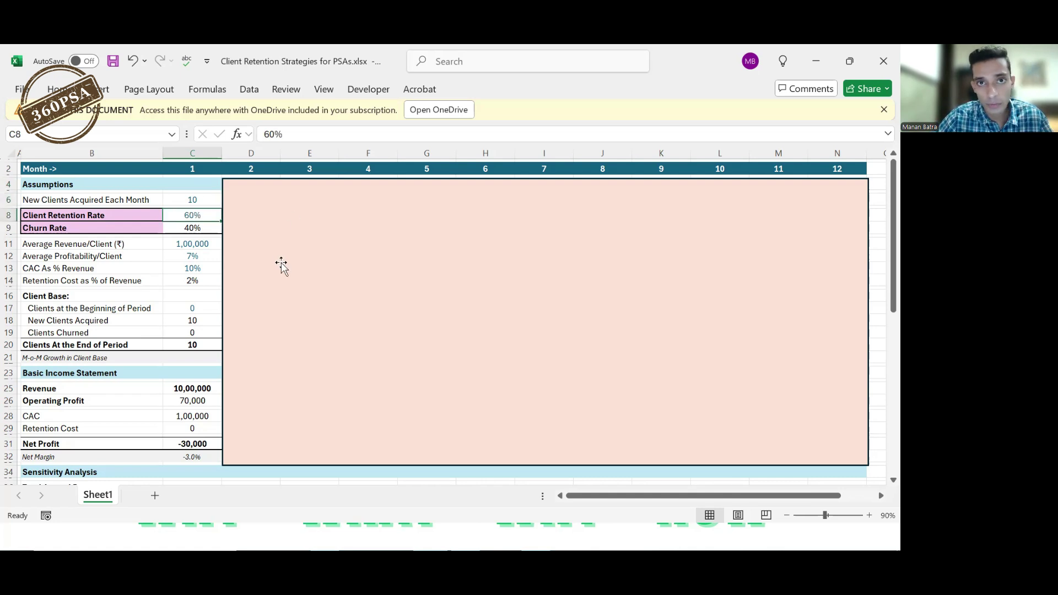
left_click(196, 228)
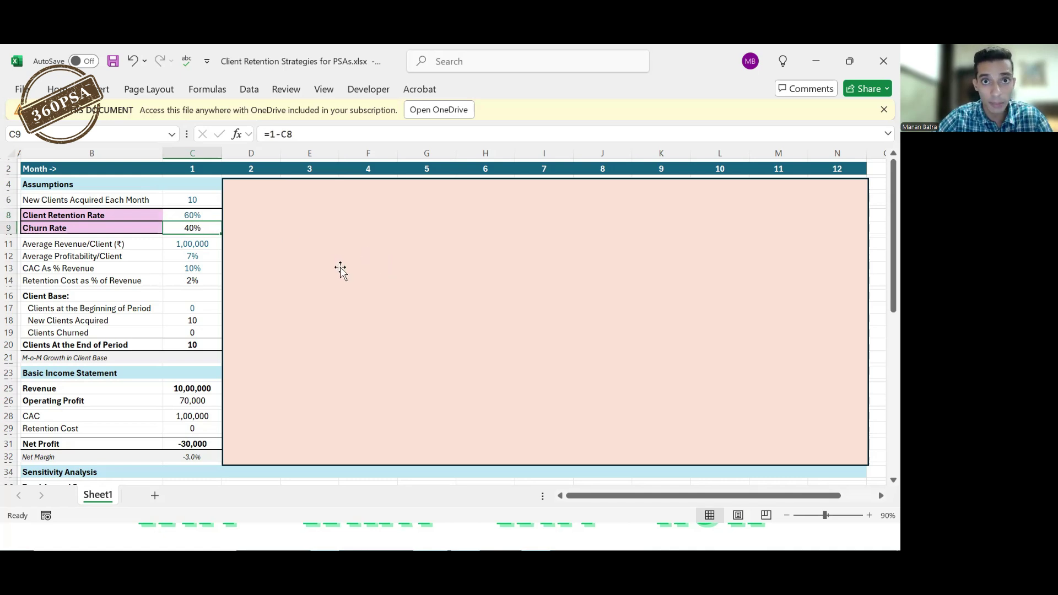
left_click(194, 240)
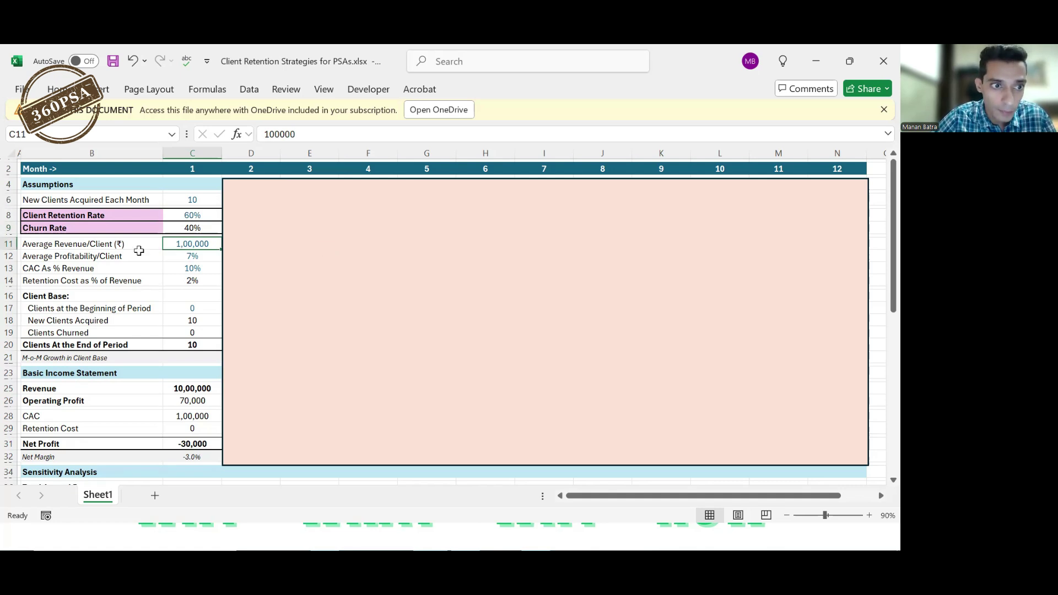
left_click(197, 255)
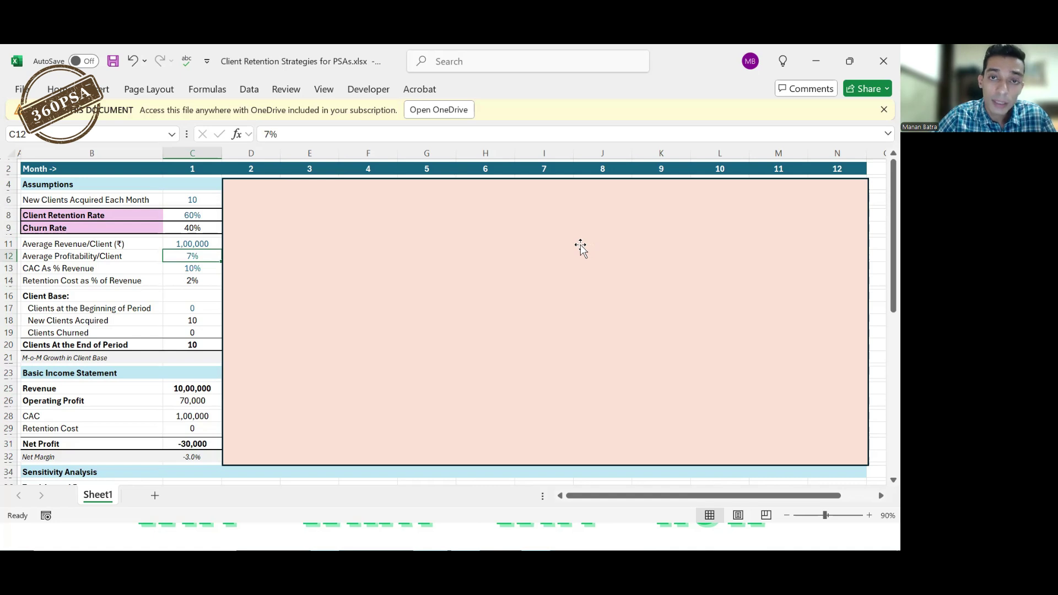
left_click(193, 268)
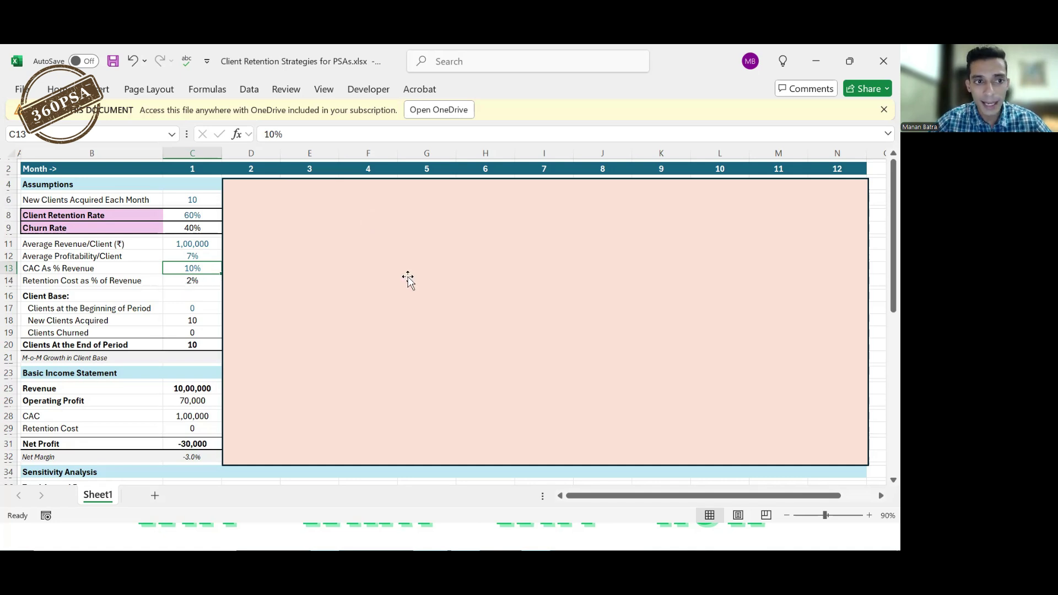
left_click(192, 280)
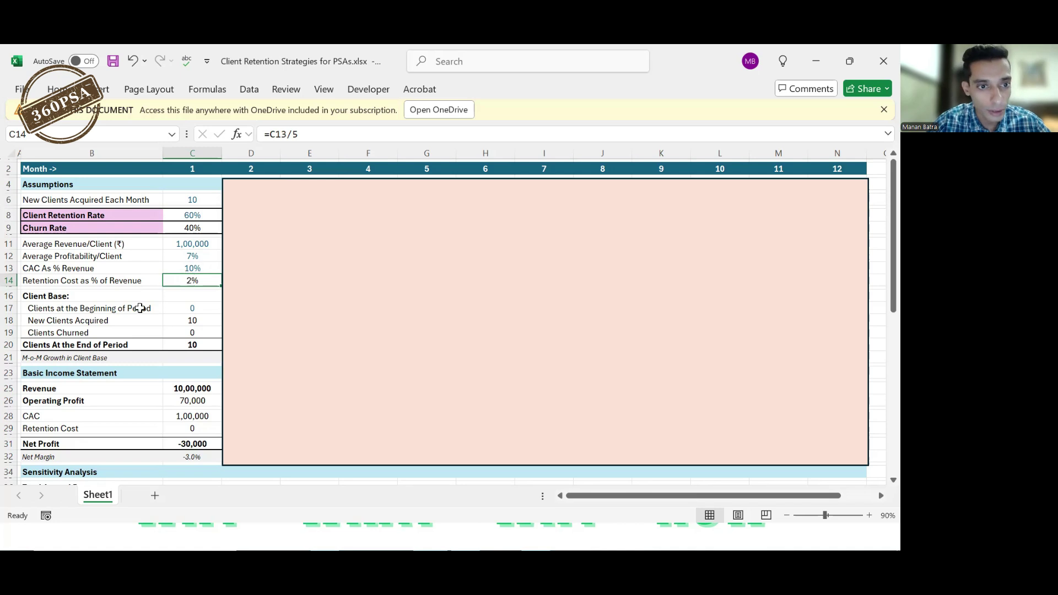
Step: Inspect the month 1 client base cells, from clients at the beginning of the period to clients at the end of the period
left_click(204, 307)
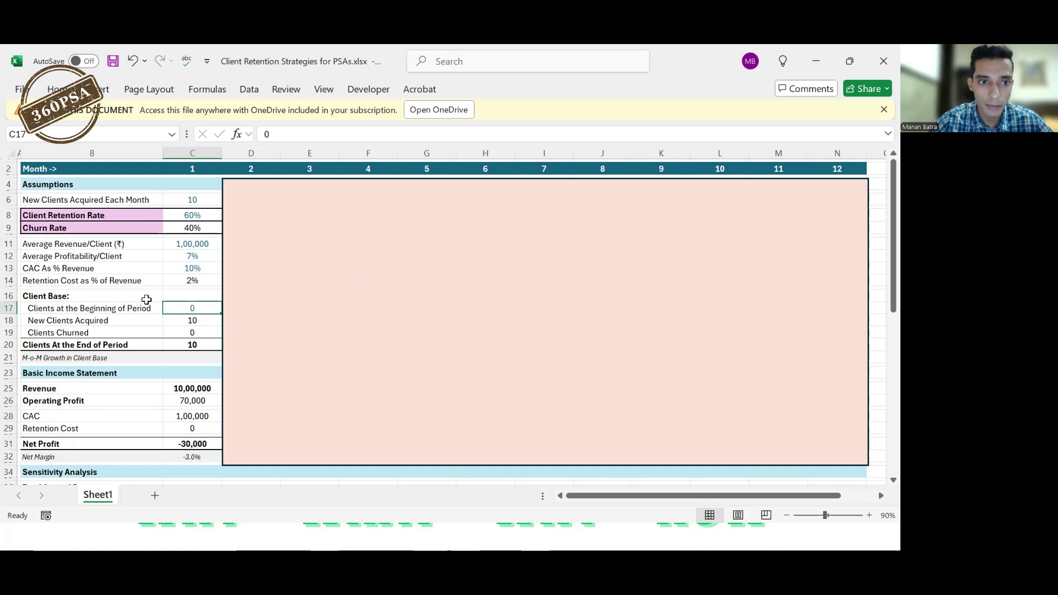
left_click(198, 319)
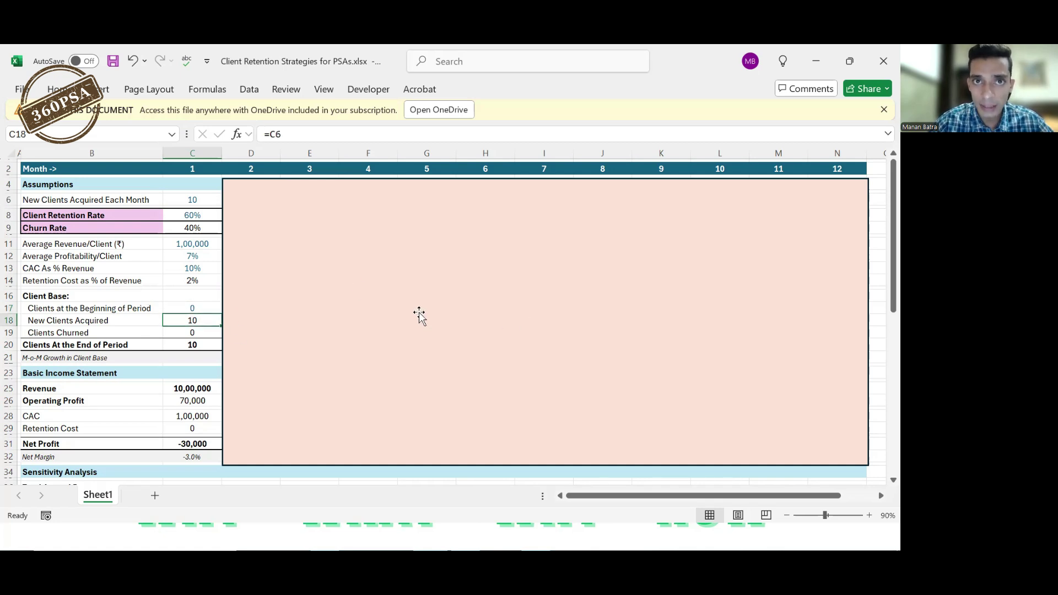
left_click(187, 332)
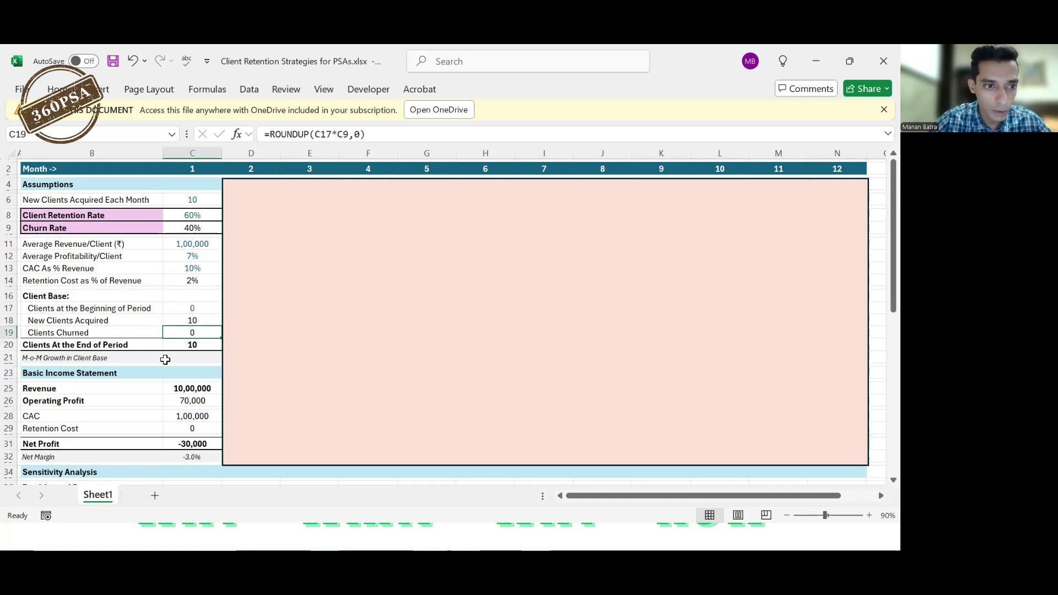
left_click(185, 345)
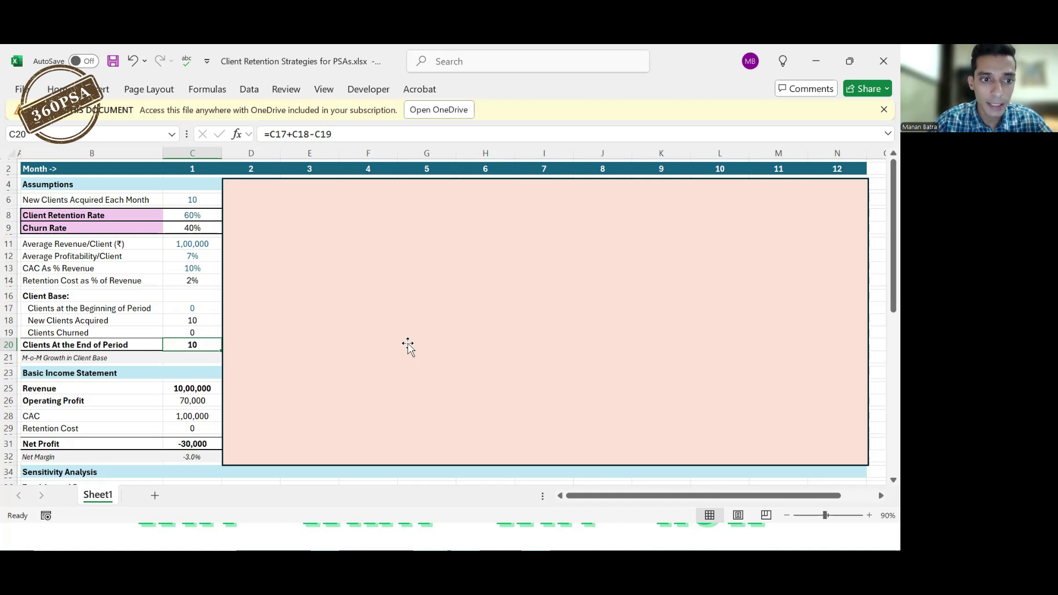
Step: Check the month 1 income statement formulas for revenue, operating profit, CAC, retention cost and net profit
left_click(190, 389)
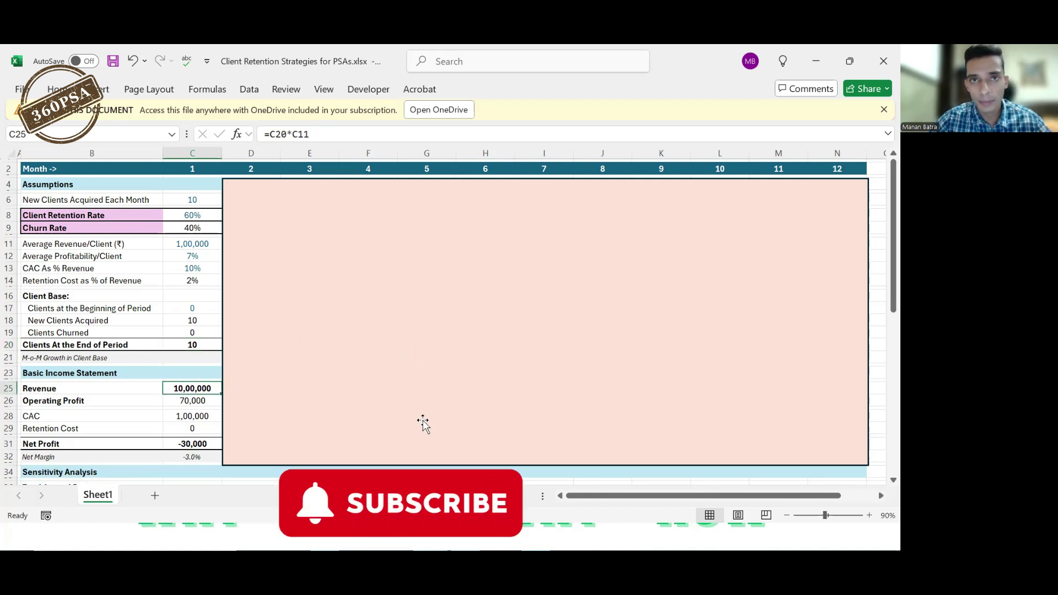
left_click(186, 401)
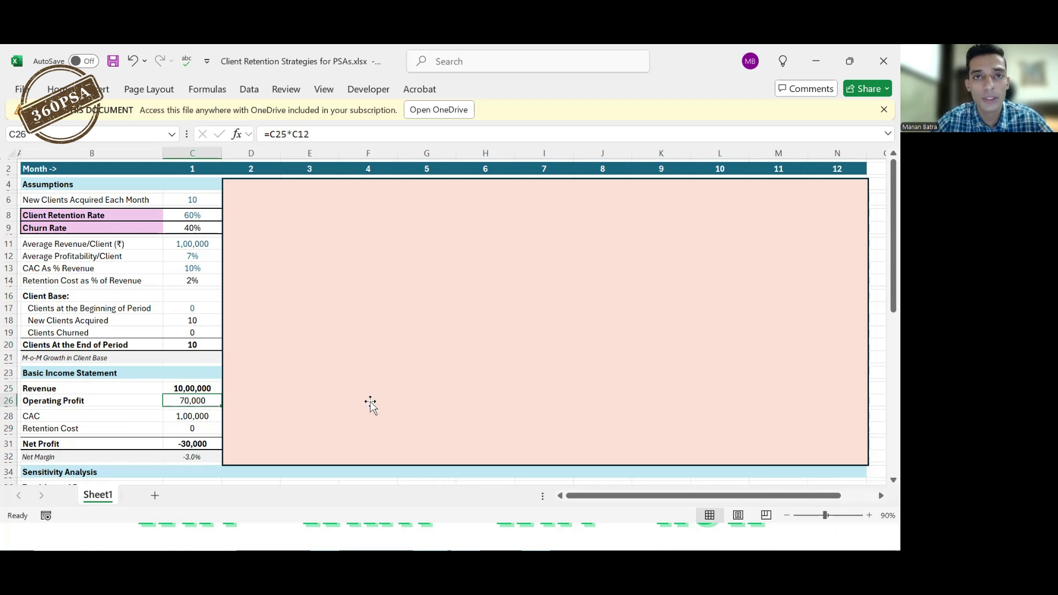
left_click(190, 416)
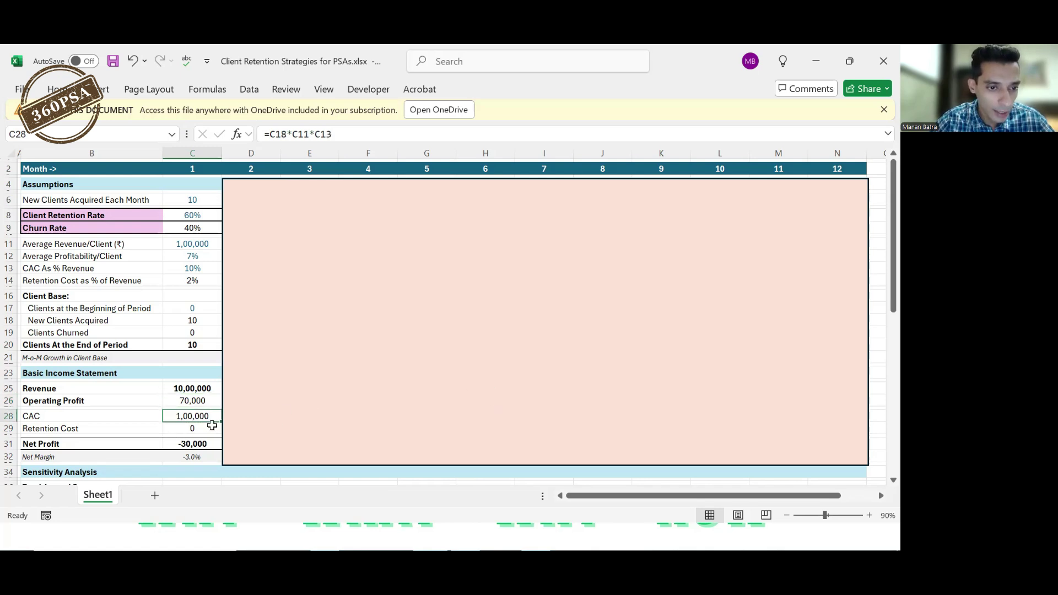
left_click(196, 428)
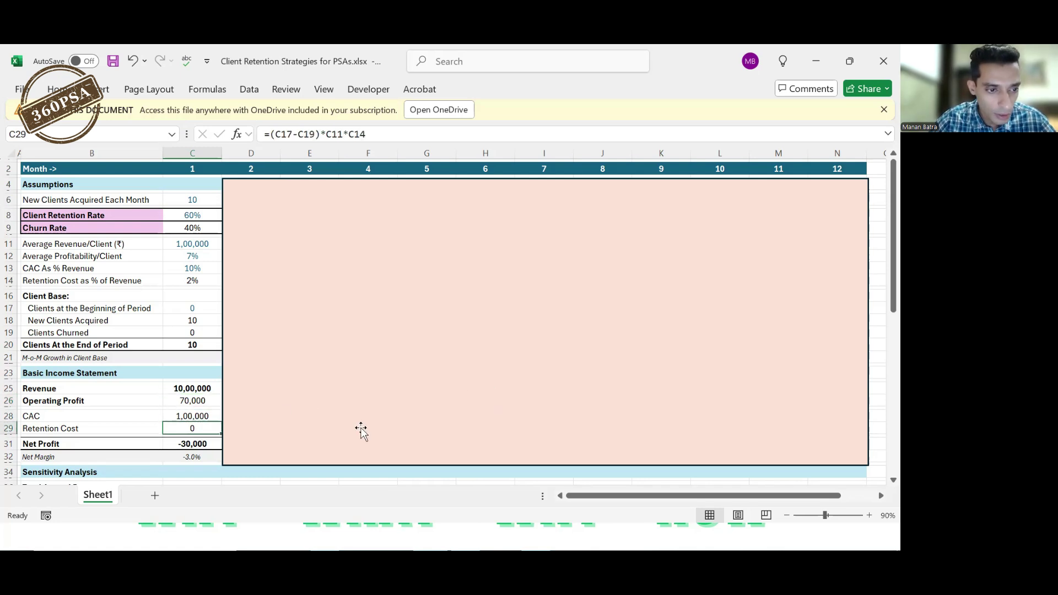
left_click(194, 444)
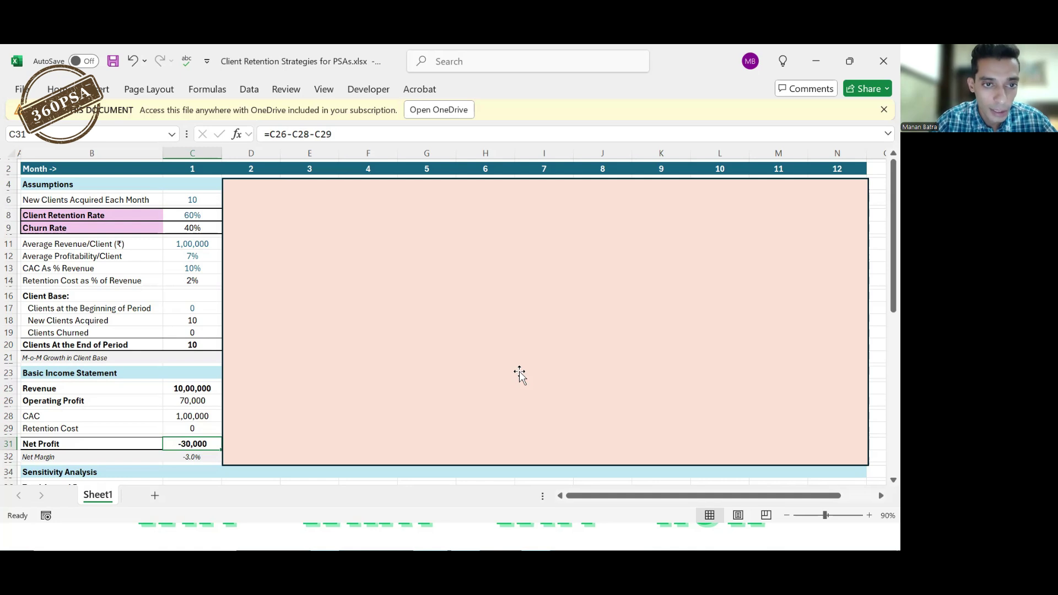
Step: Delete the rectangle covering the month 2 to 12 columns
left_click(385, 262)
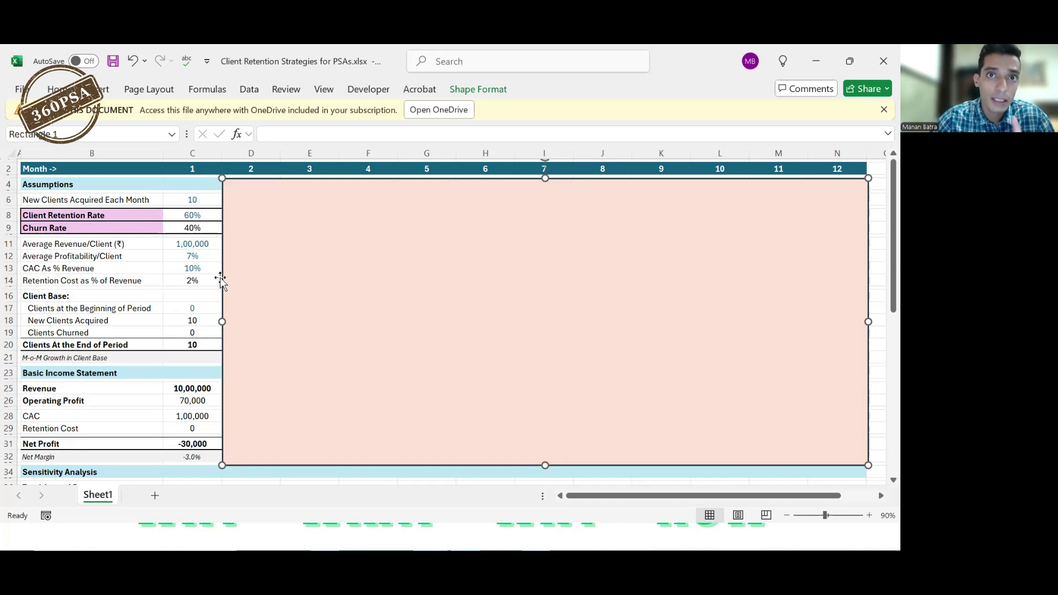
key("Delete")
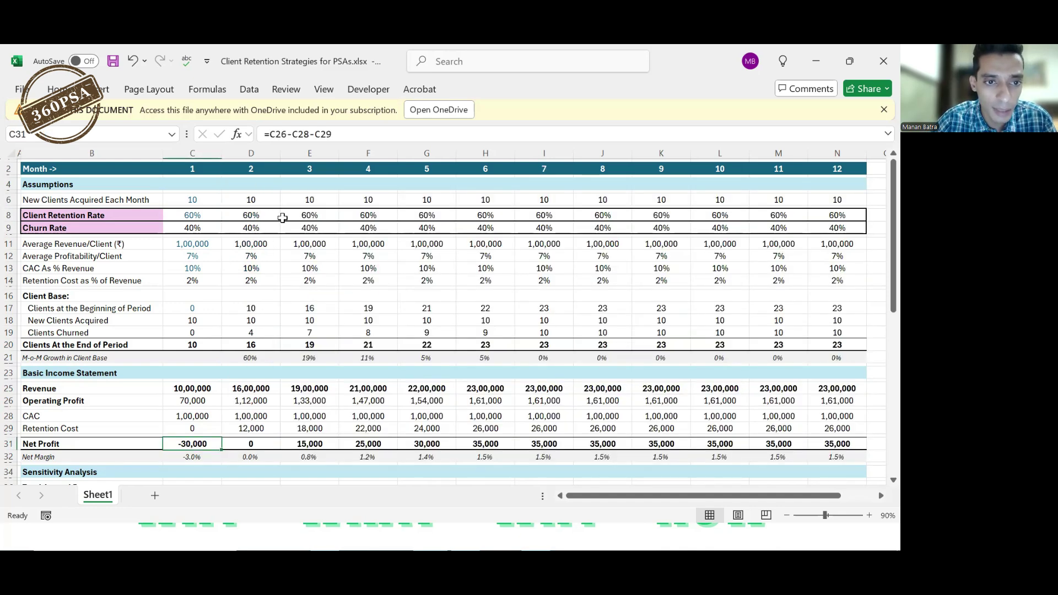
Step: Inspect the month 2 client base formulas for beginning clients, new clients acquired, clients churned and ending clients
scroll(282, 218, "down", 1)
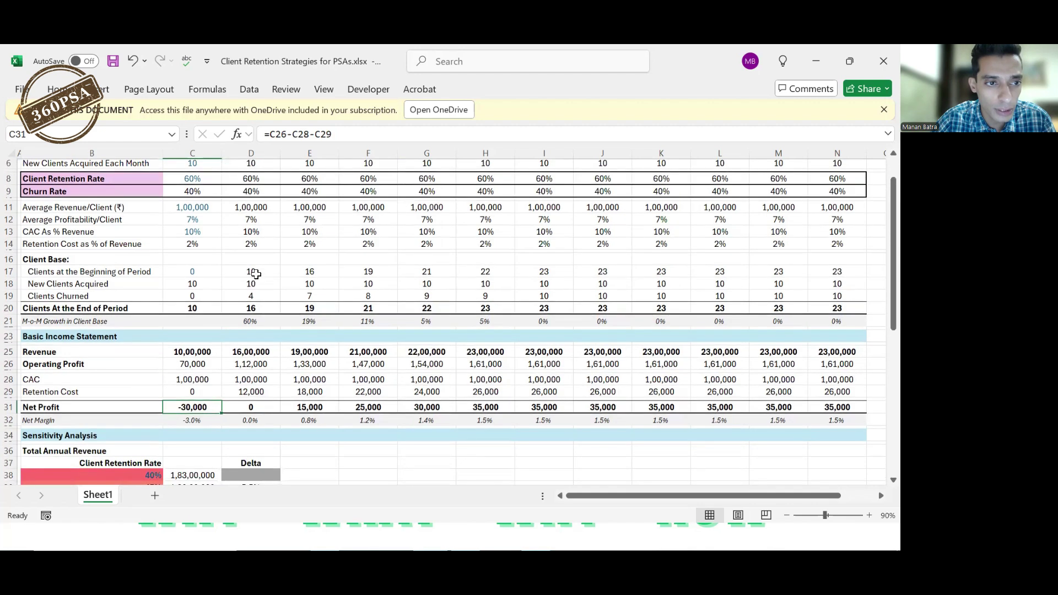
left_click(256, 274)
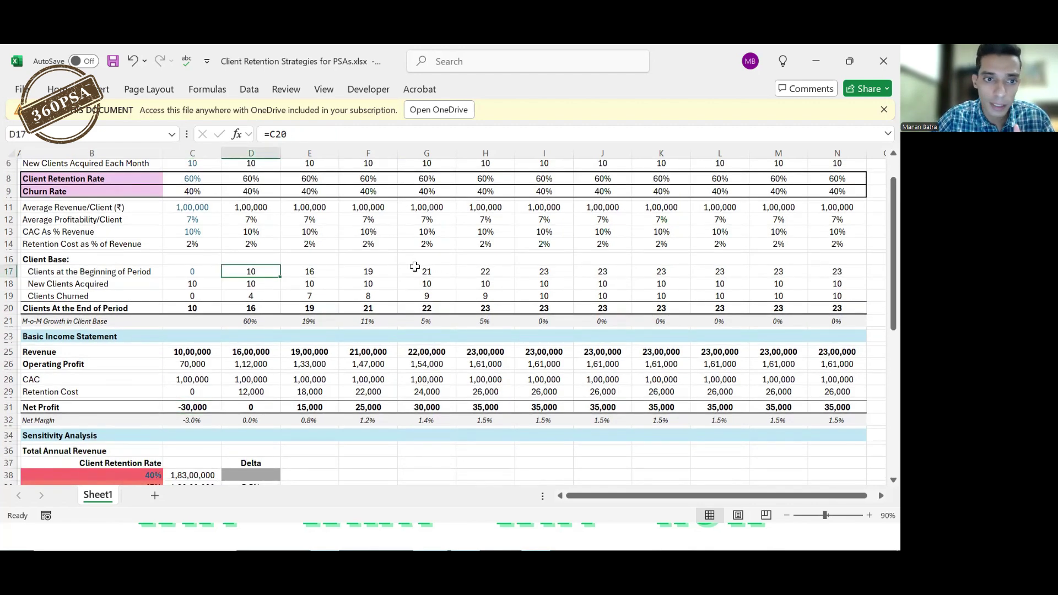
left_click(255, 282)
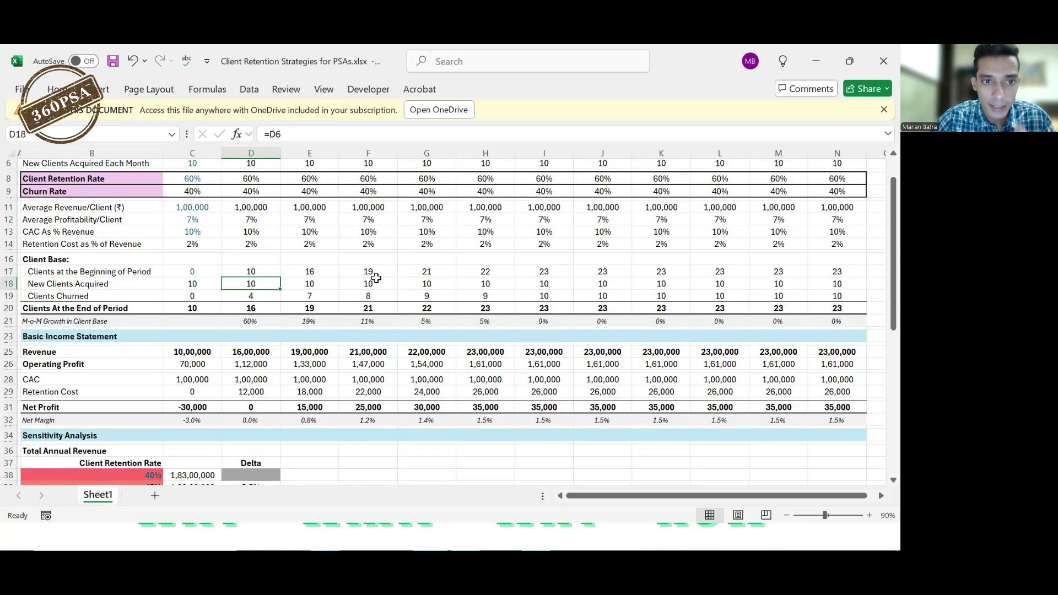
left_click(251, 298)
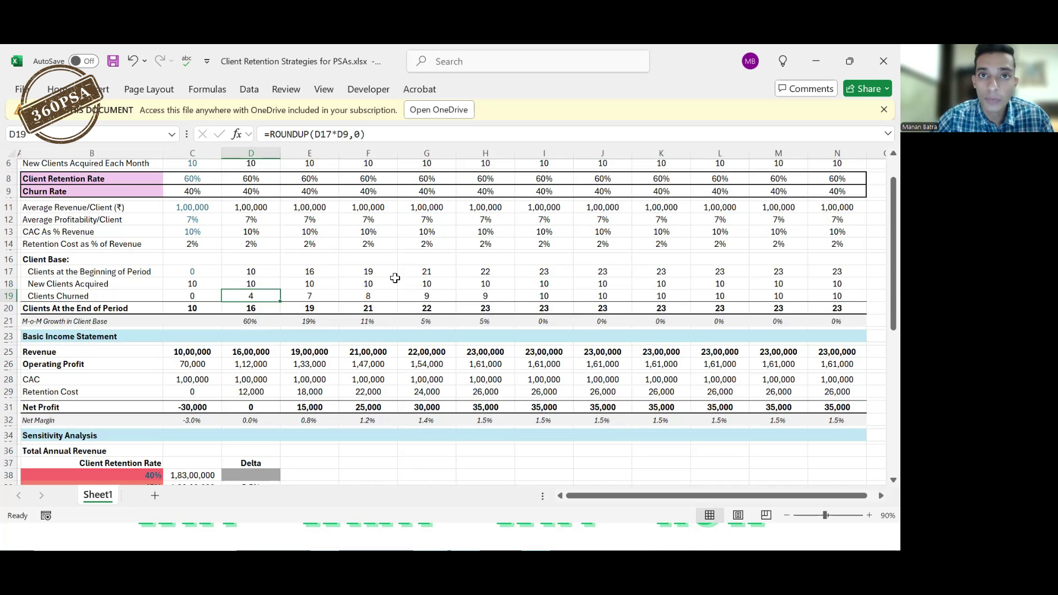
left_click(257, 309)
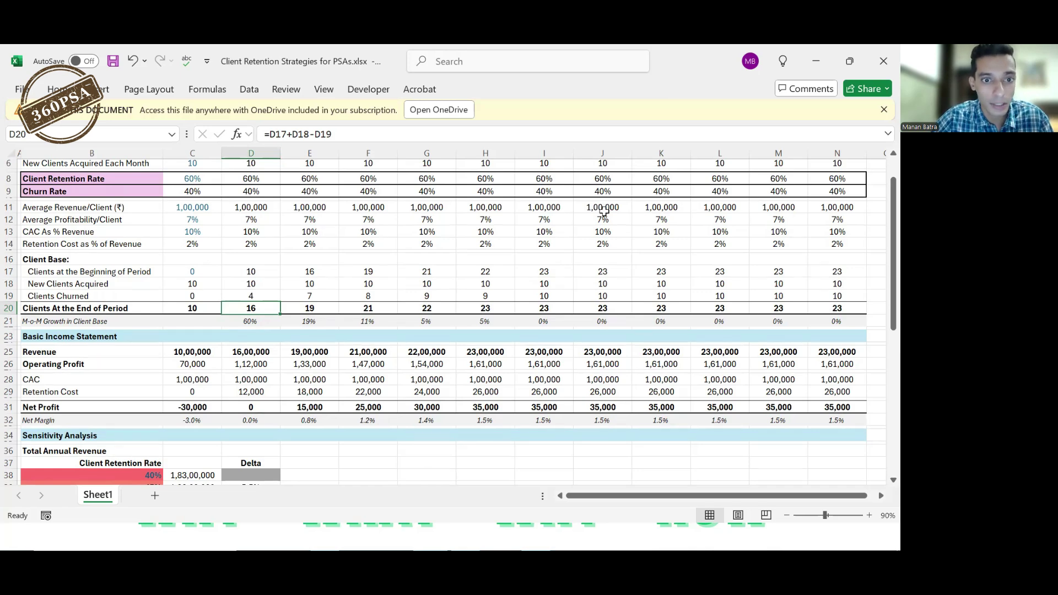
Step: Go through the Clients At the End of Period values for months 3, 4 and 5
scroll(593, 266, "up", 1)
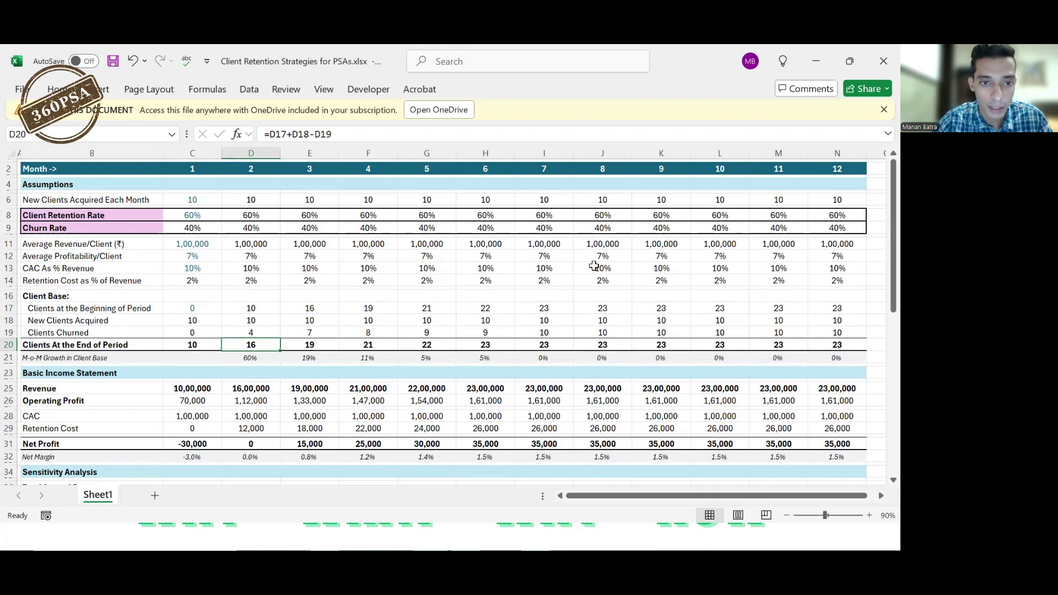
left_click(329, 346)
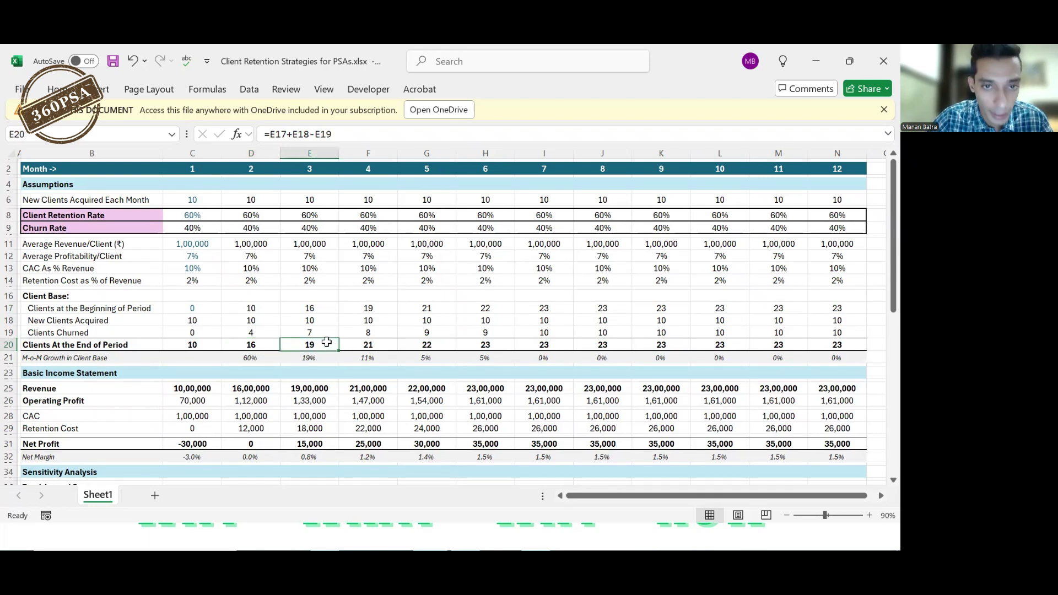
left_click(365, 346)
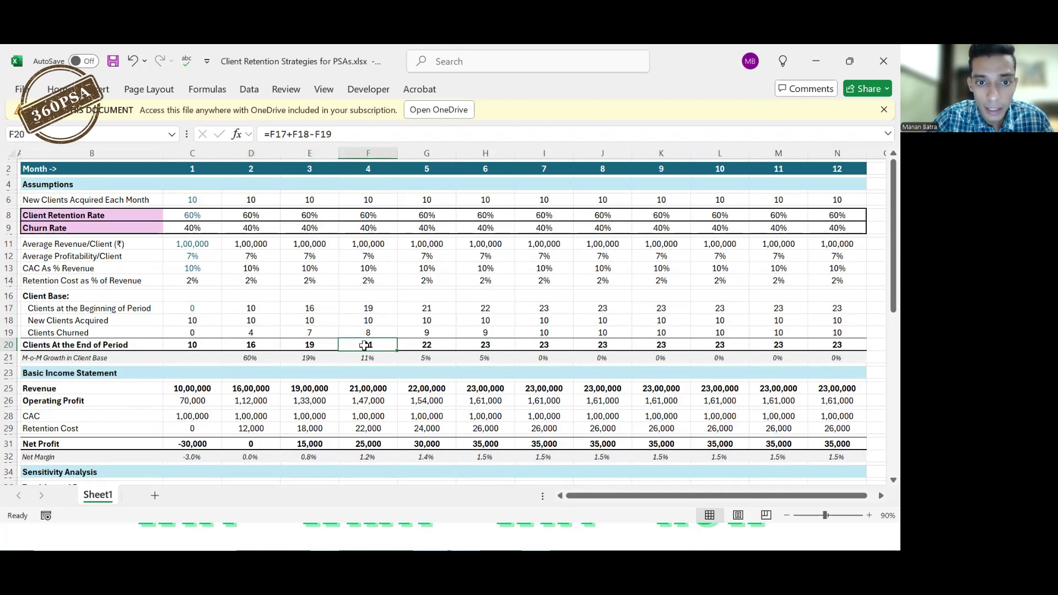
left_click(447, 344)
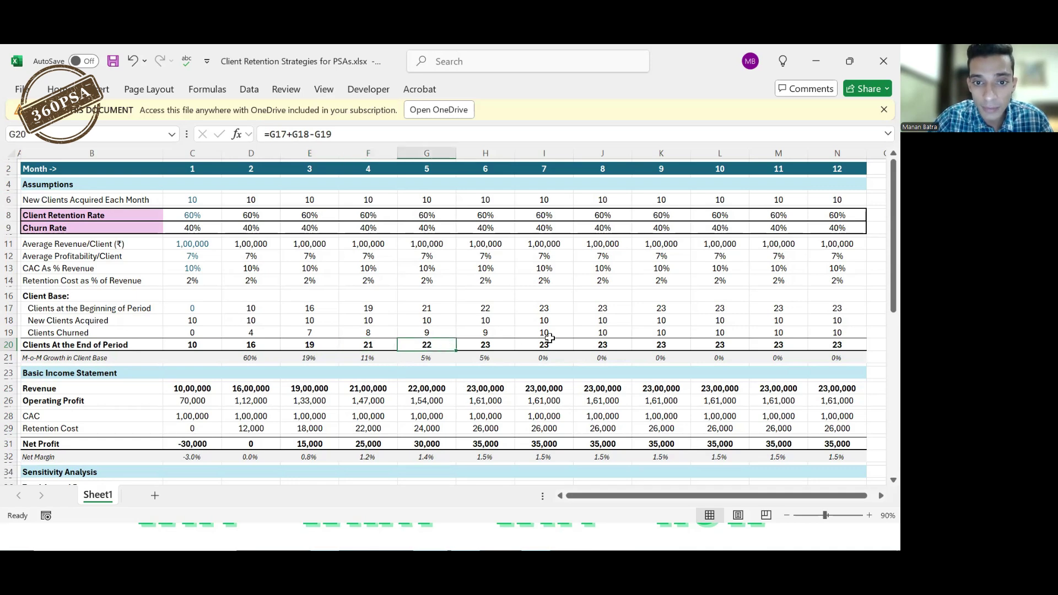
Step: Select the Clients At the End of Period values for months 6 to 12 to compare them
left_click(491, 344)
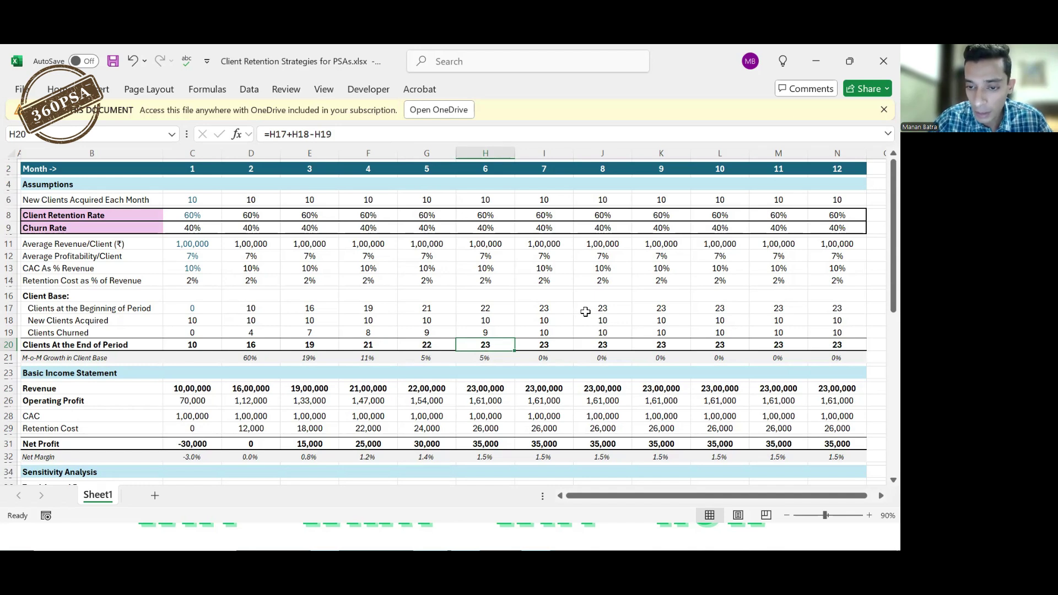
key("shift+Right")
key("shift+Right")
key("shift+Right")
key("shift+Right")
key("shift+Right")
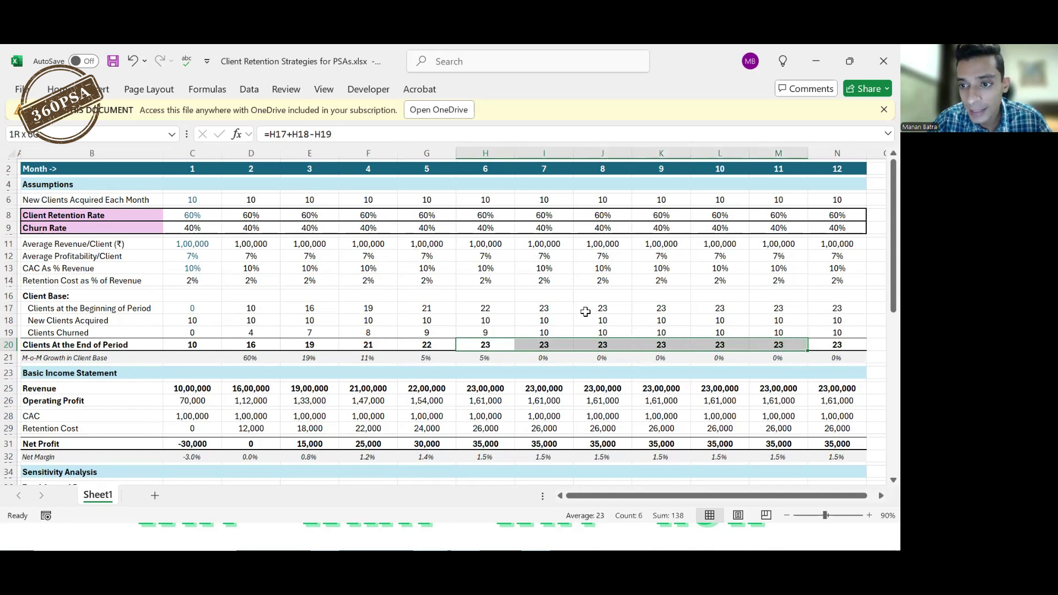
key("shift+Right")
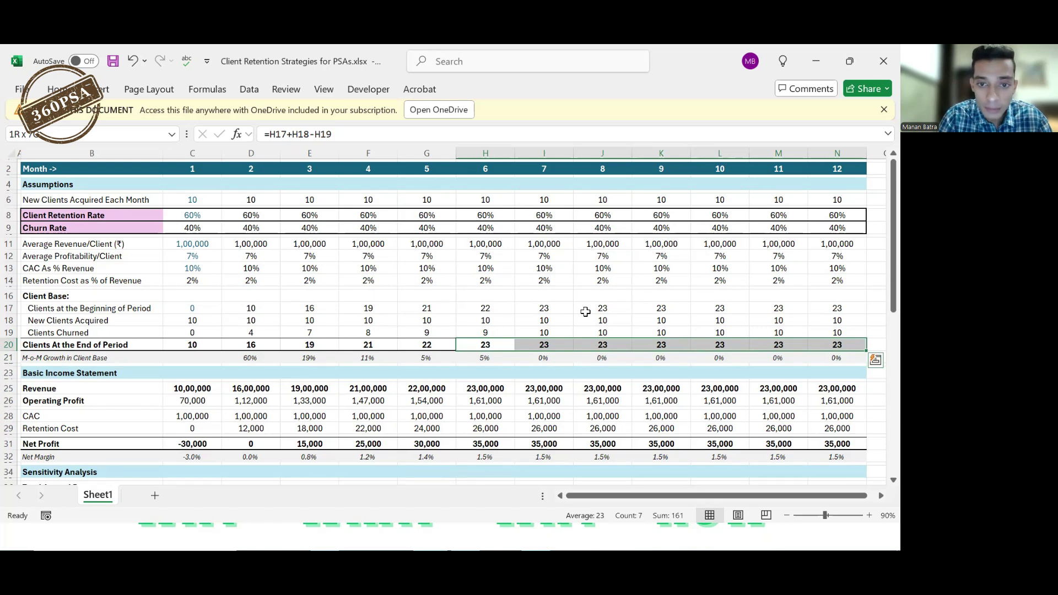
Step: Select the Revenue values for months 6 to 12 to compare them
left_click(479, 389)
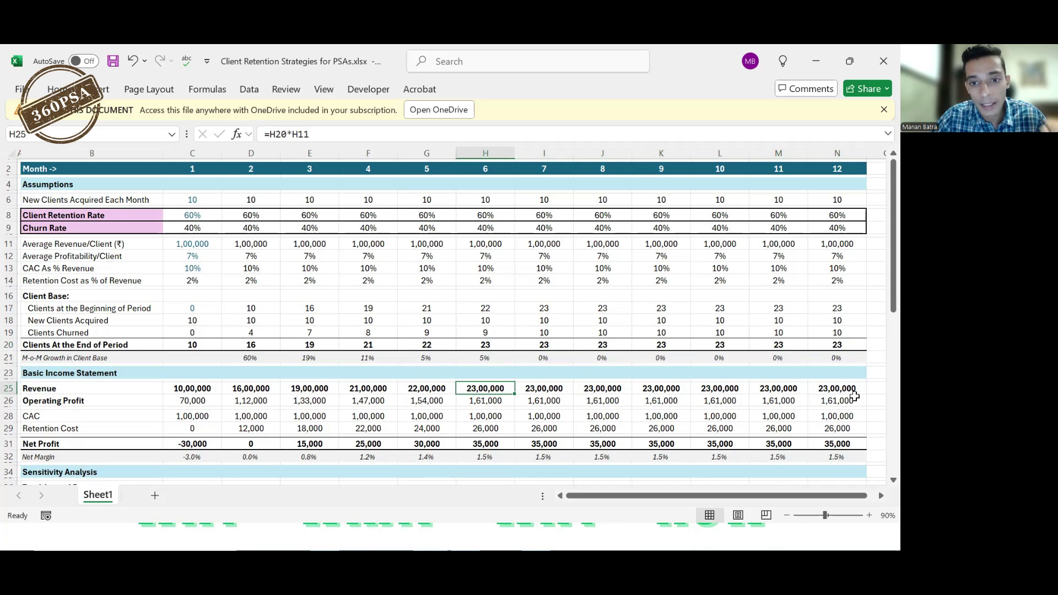
key("shift+Right")
key("shift+Right")
key("shift+Right")
key("shift+Right")
key("shift+Right")
key("shift+Right")
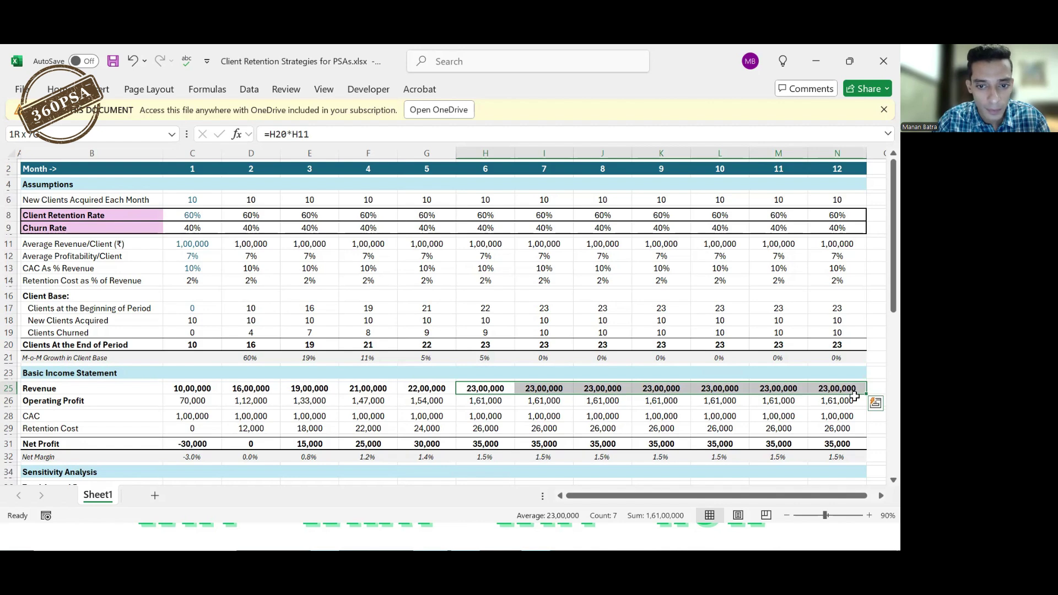
Step: Select the Net Profit values for months 6 to 12 to compare them
key("Down")
key("Down")
key("Down")
key("Down")
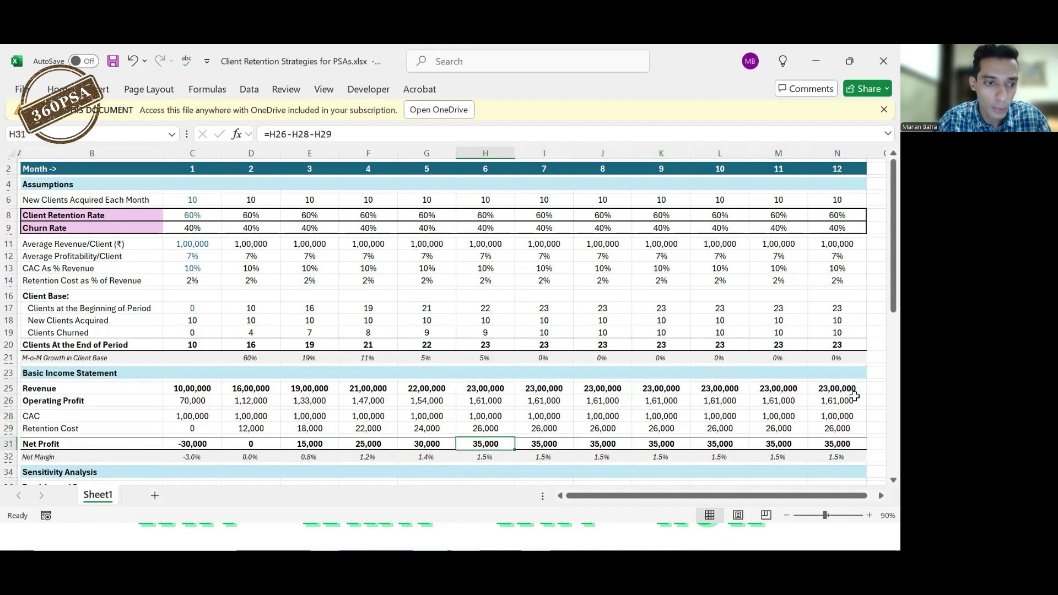
key("shift+Right")
key("shift+Right")
key("shift+Right")
key("shift+Right")
key("shift+Right")
key("shift+Right")
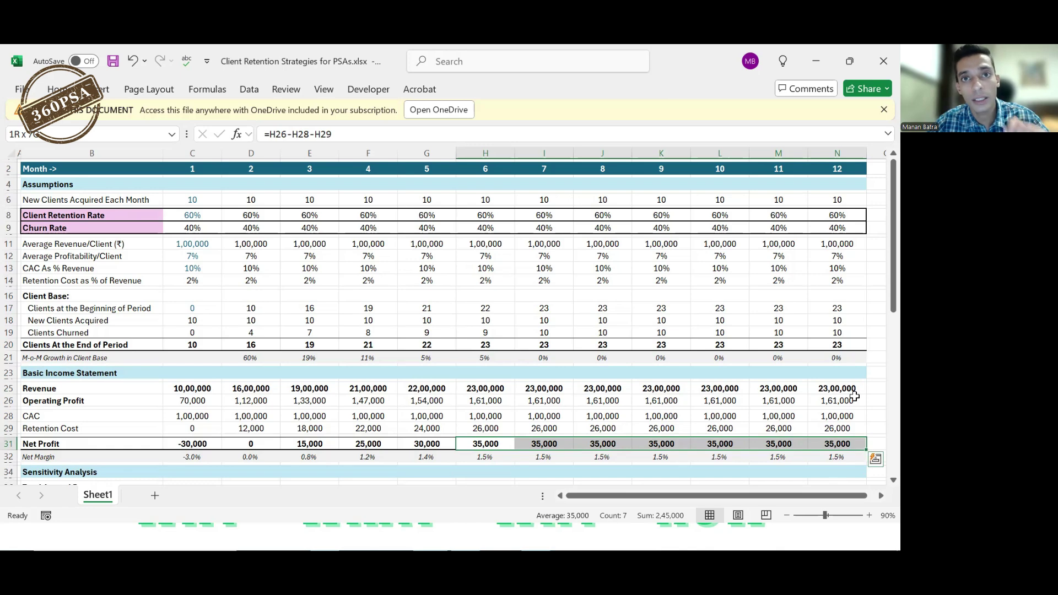
Step: Set the Client Retention Rate assumption for month 1 to 85%
key("Up")
key("Up")
key("Up")
key("Up")
key("Up")
key("Up")
key("Up")
key("Up")
key("Up")
key("Up")
key("Up")
key("Up")
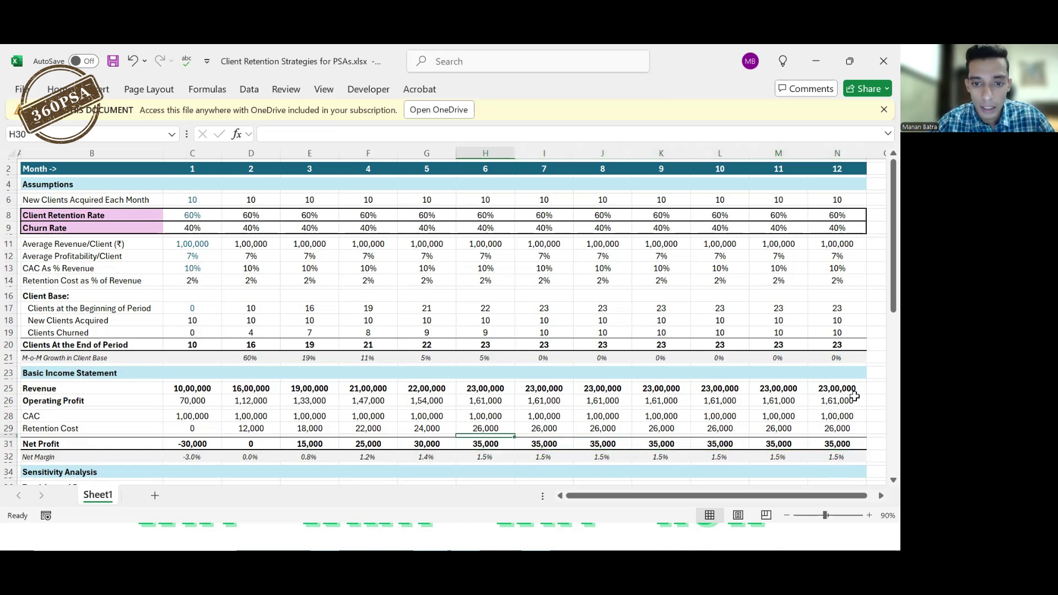
key("Up")
key("Up")
key("Up")
key("Up")
key("Up")
key("Up")
key("Up")
key("Up")
key("Up")
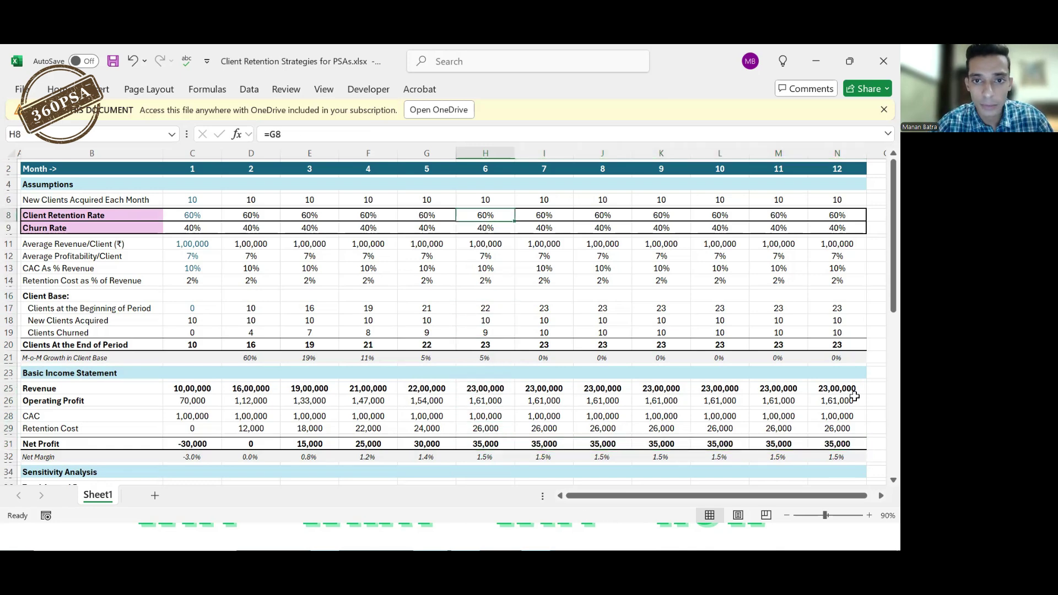
key("Left")
key("Left")
key("Left")
key("Left")
key("Left")
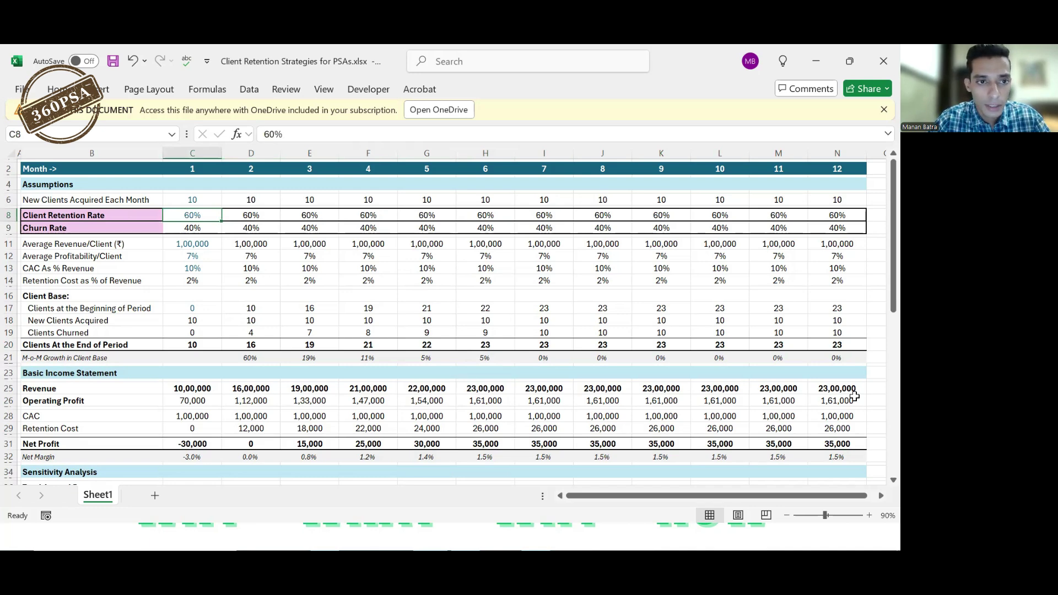
type("85")
key("Return")
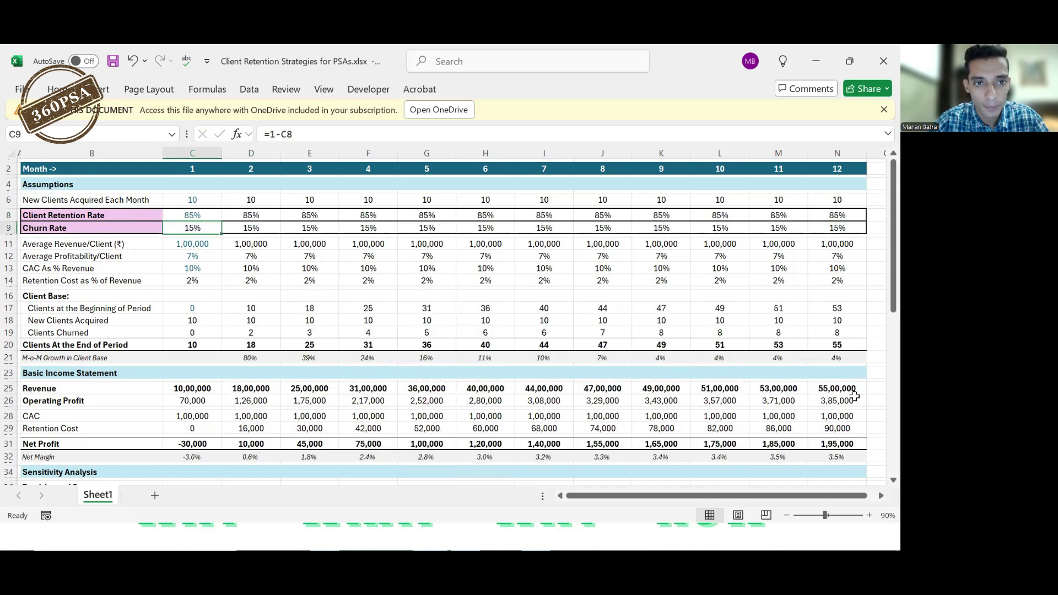
Step: Go through the Revenue row from month 1 to month 9 to examine growth at the new retention rate
key("Down")
key("Down")
key("Down")
key("Down")
key("Down")
key("Down")
key("Down")
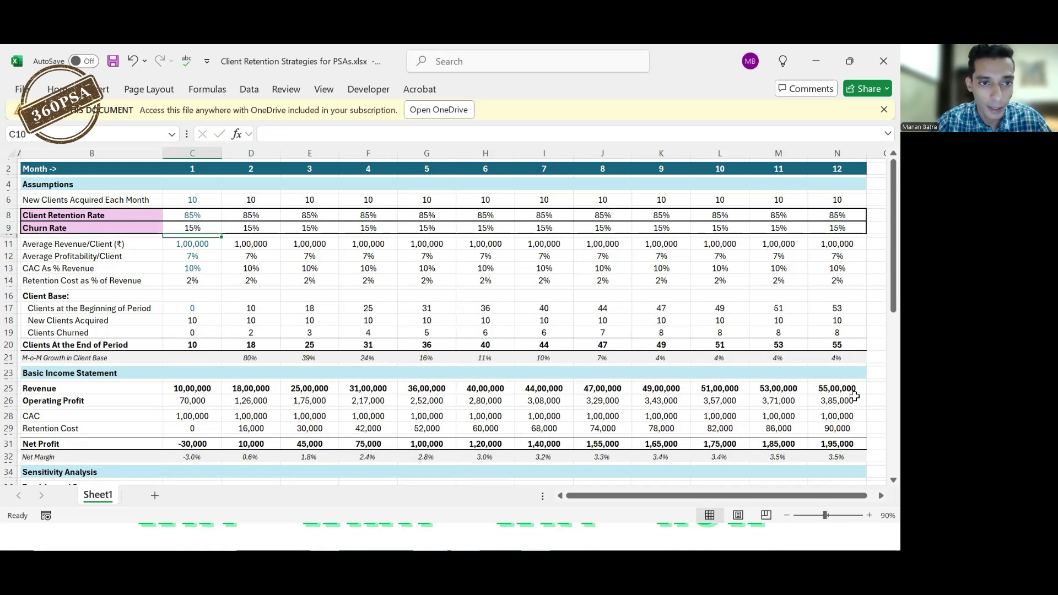
key("Down")
key("Down")
key("Down")
key("Down")
key("Down")
key("Down")
key("Down")
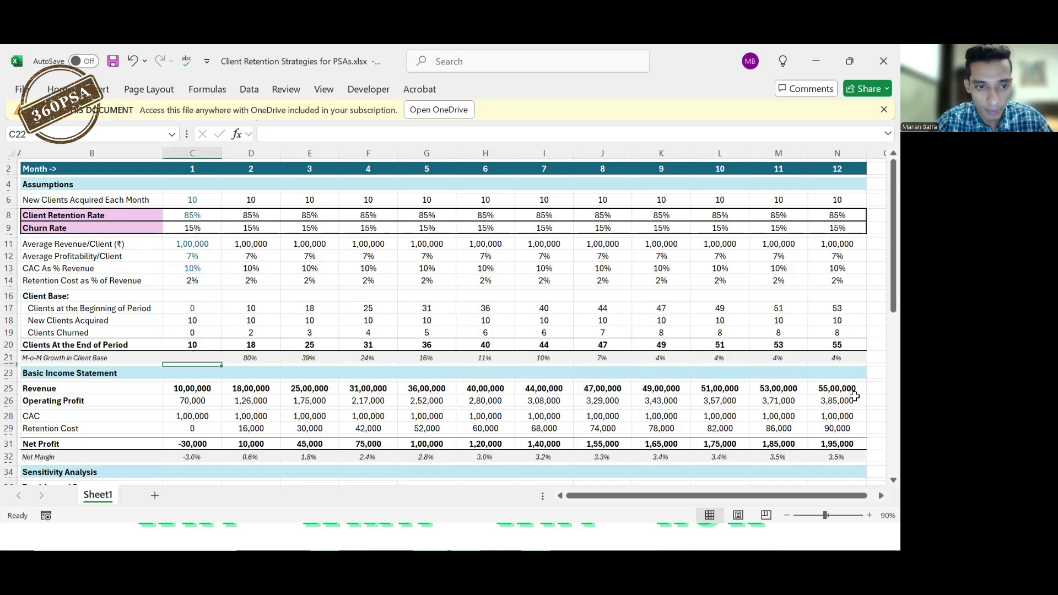
key("Right")
key("Right")
key("Right")
key("Right")
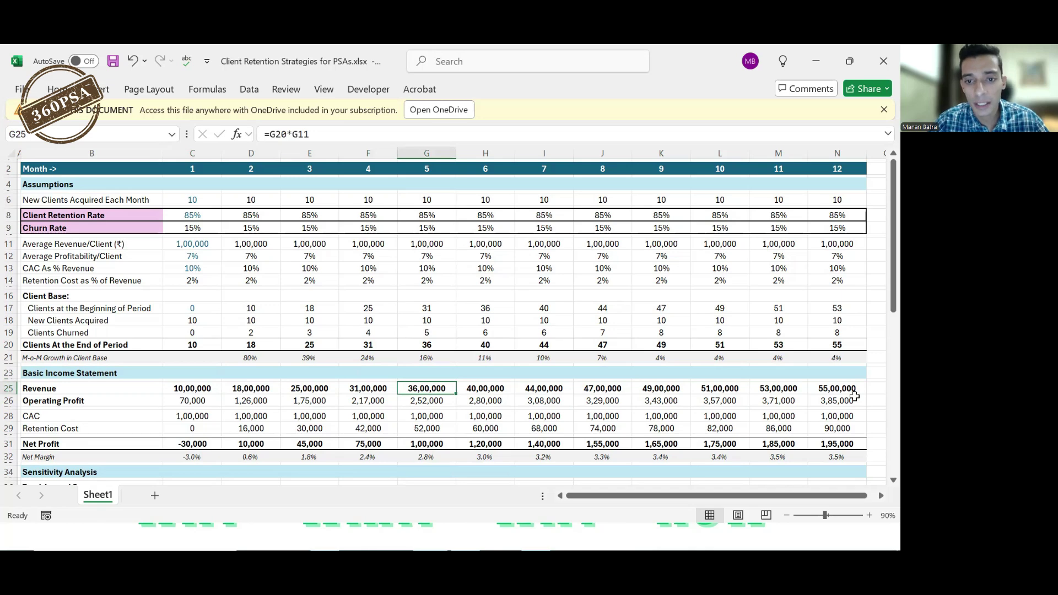
key("Right")
key("Right")
key("Right")
key("Right")
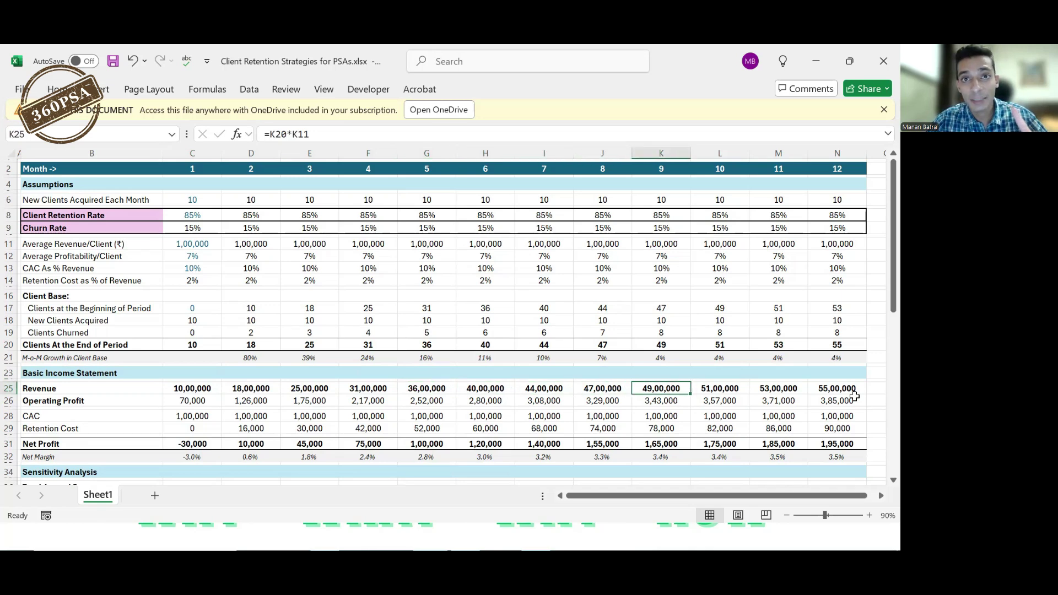
Step: Revisit the Revenue values for months 3 to 6 to compare the early months' growth
key("Left")
key("Left")
key("Left")
key("Left")
key("Left")
key("Left")
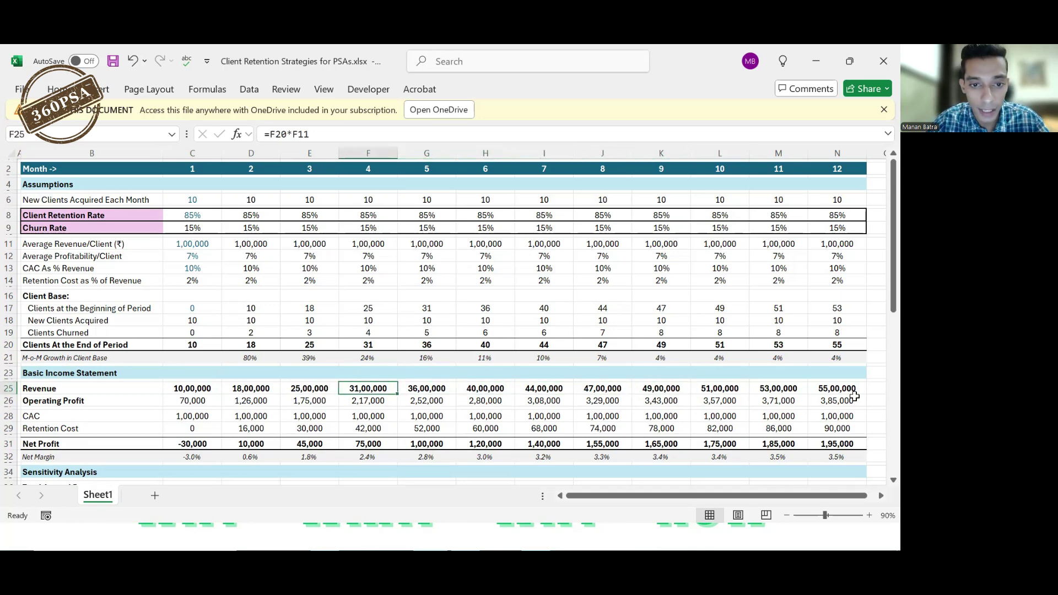
key("Right")
key("Right")
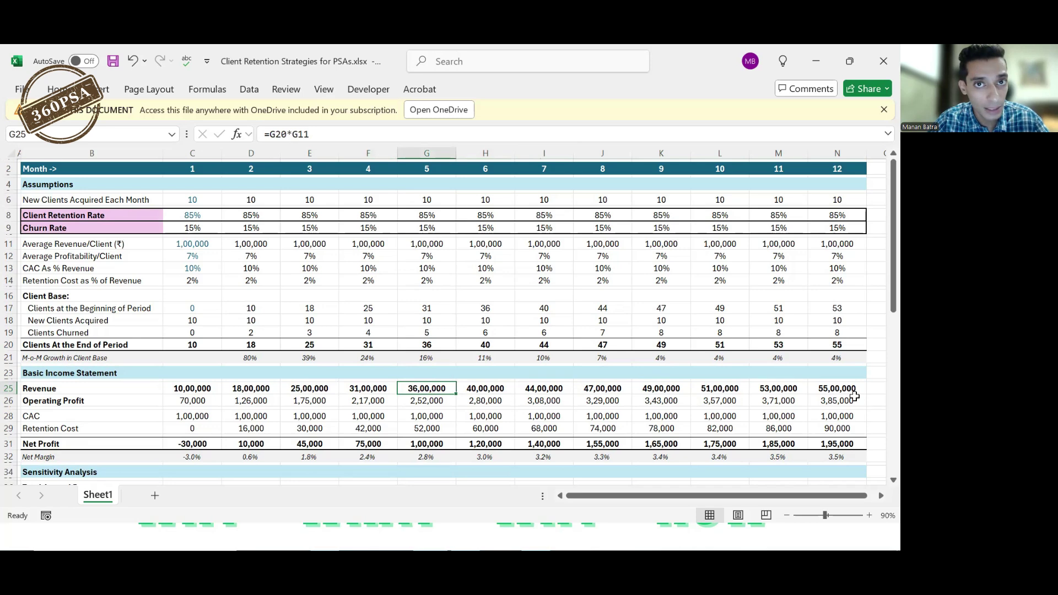
key("Right")
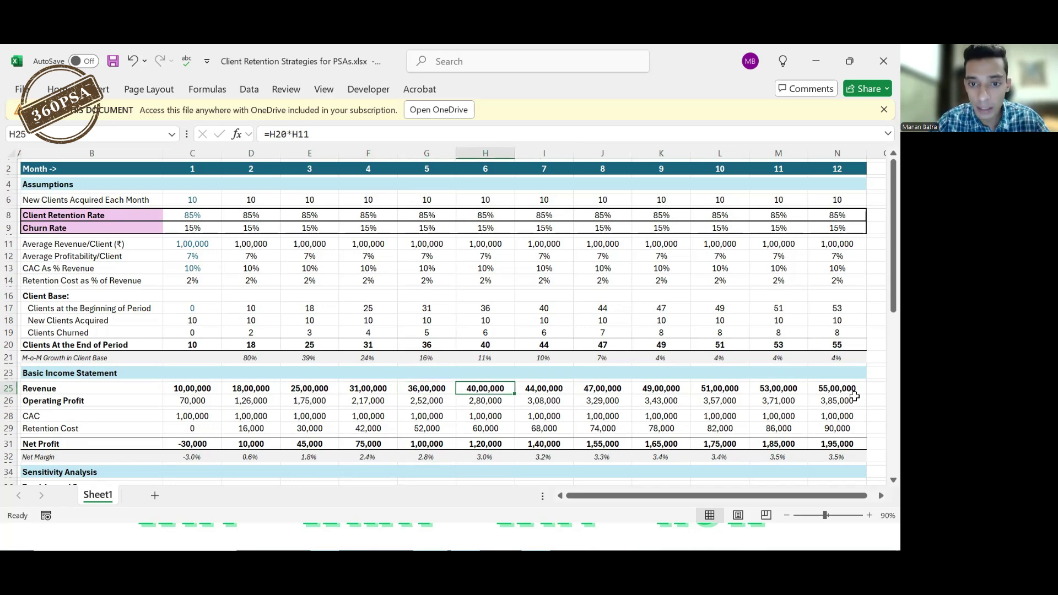
key("Left")
key("Left")
key("Left")
key("Left")
key("Right")
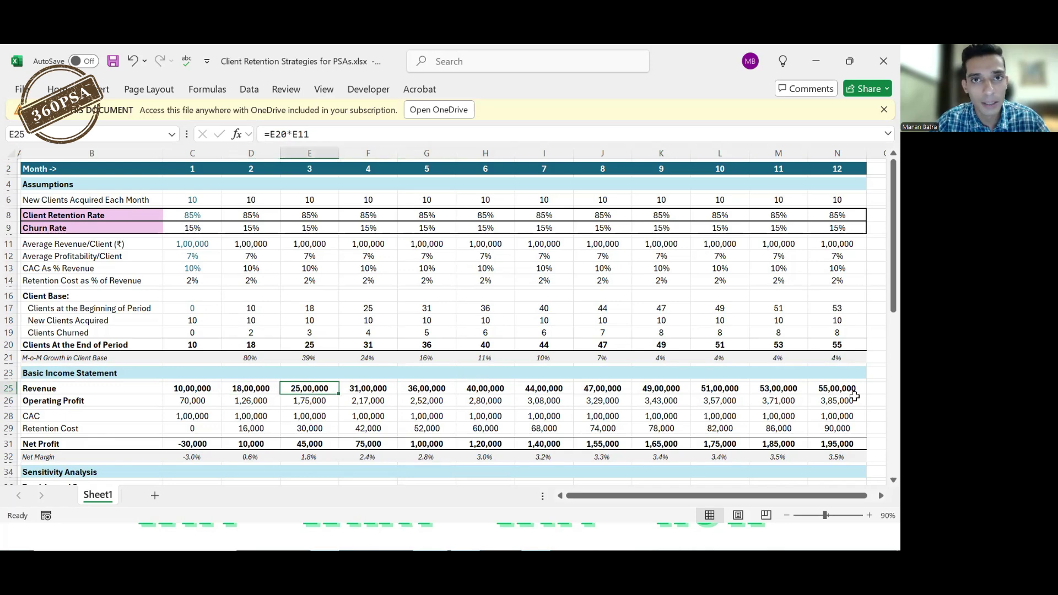
Step: Follow the Revenue values onward from month 3 to month 12
key("Right")
key("Right")
key("Right")
key("Right")
key("Right")
key("Right")
key("Right")
key("Right")
key("Right")
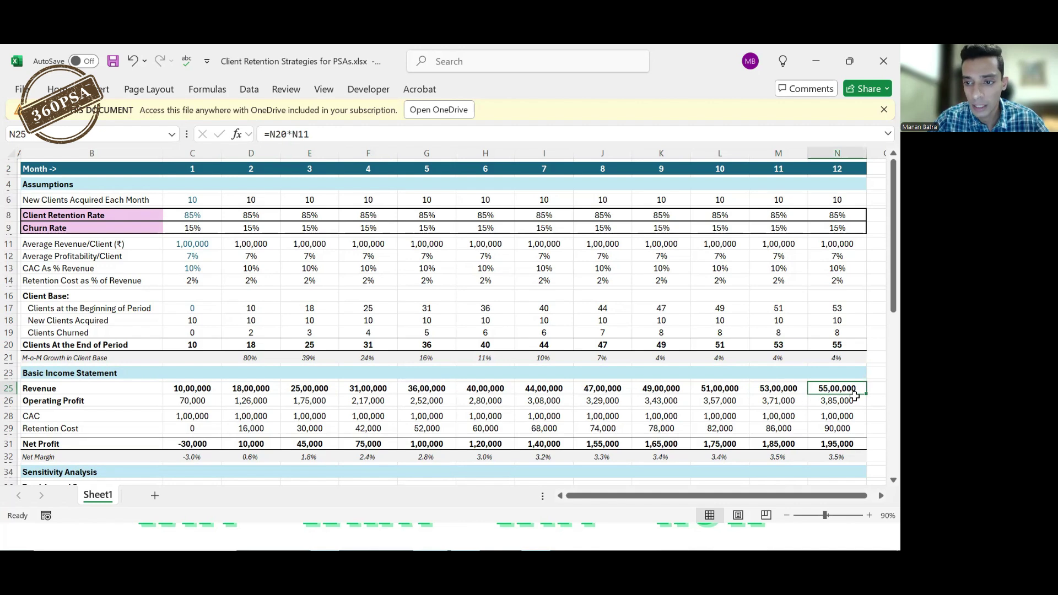
Step: Check the Net Profit for month 12 and the month 1 Retention Cost as % of Revenue assumption
key("Down")
key("Down")
key("Down")
key("Down")
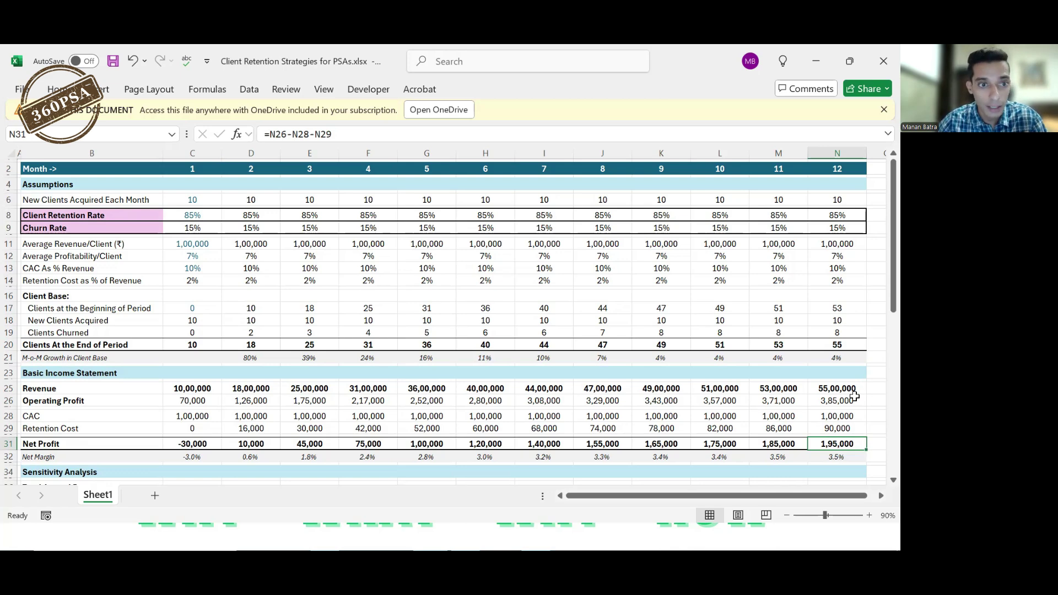
left_click(188, 283)
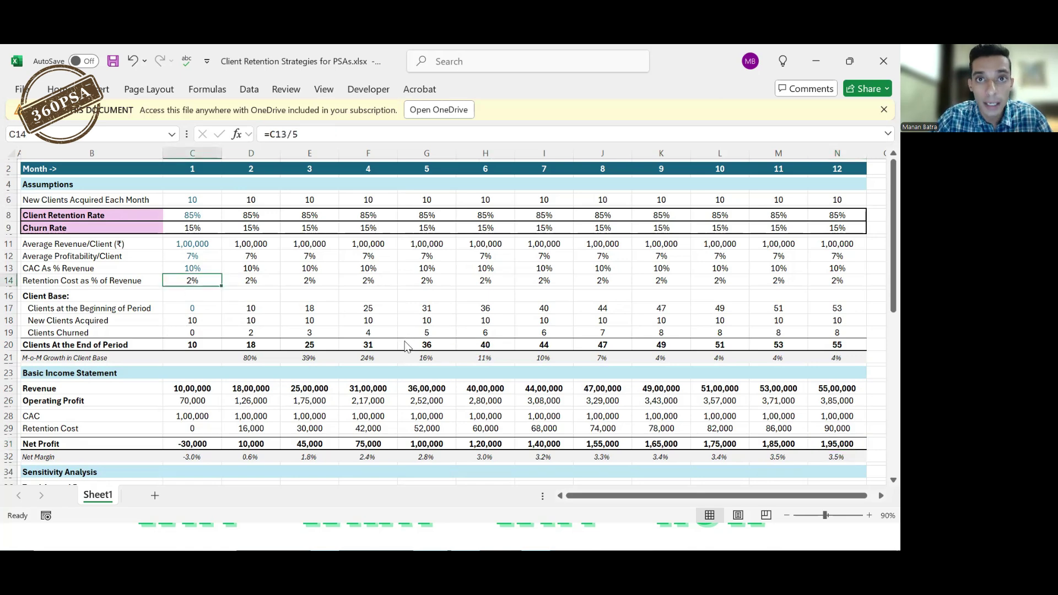